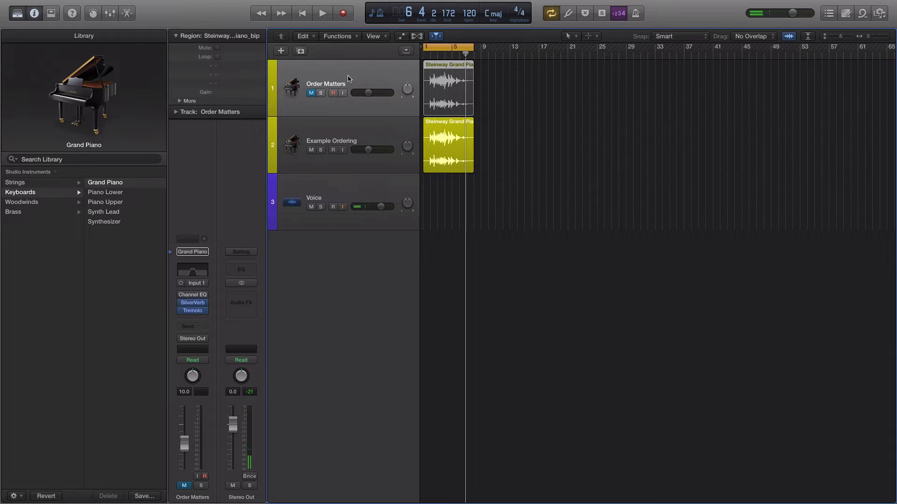
- Select the Example Ordering track and play back its piano region
{"action": "left_click", "coordinate": [324, 124]}
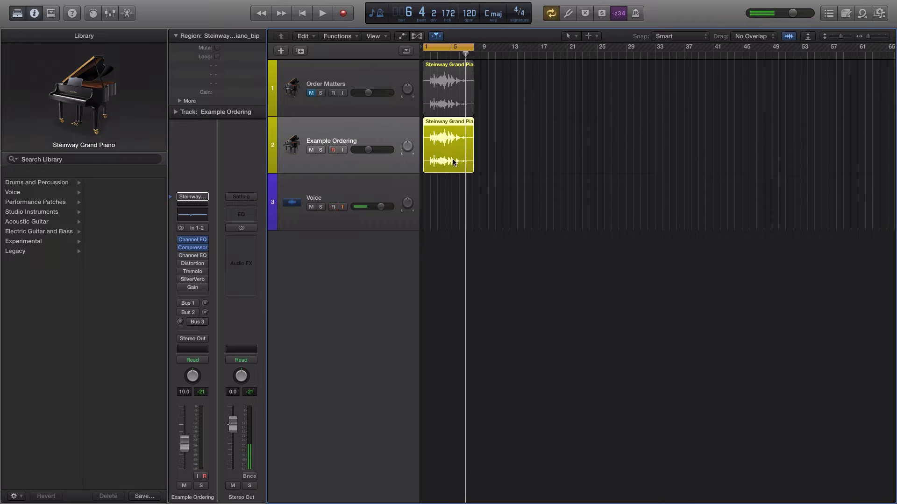
{"action": "key", "text": "space"}
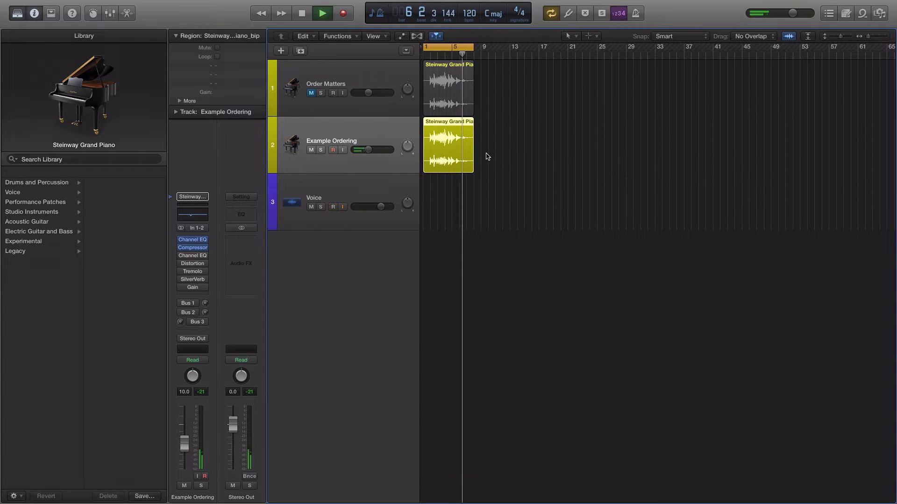
{"action": "key", "text": "space"}
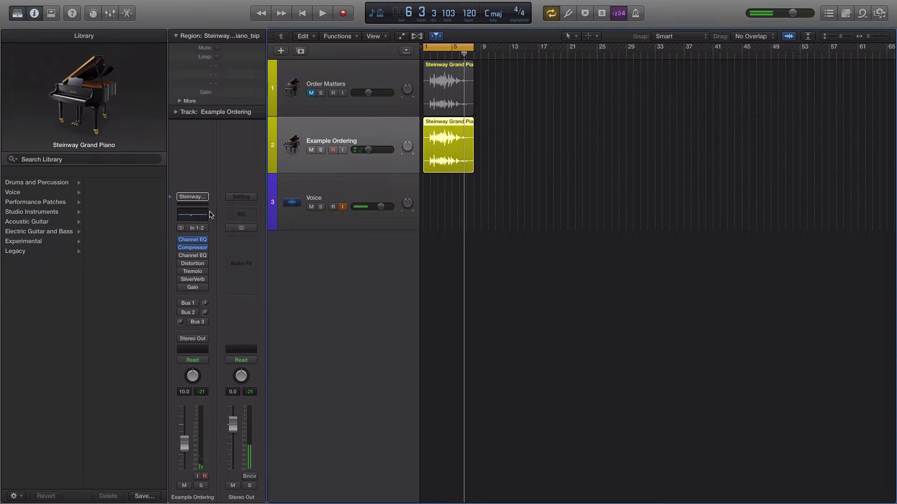
- Open the first Channel EQ on the Example Ordering track and examine its cut at 400 Hz
{"action": "mouse_move", "coordinate": [184, 255]}
{"action": "mouse_move", "coordinate": [190, 239]}
{"action": "left_click", "coordinate": [193, 240]}
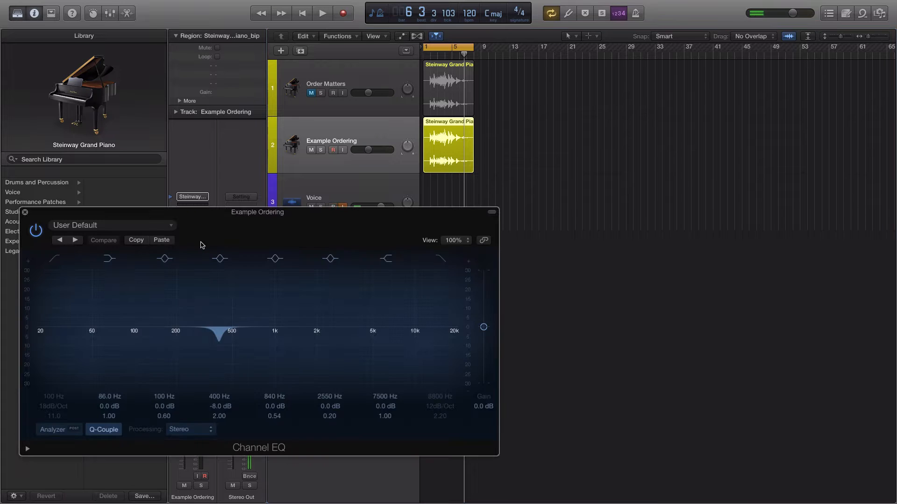
{"action": "left_click_drag", "start_coordinate": [208, 213], "coordinate": [440, 179]}
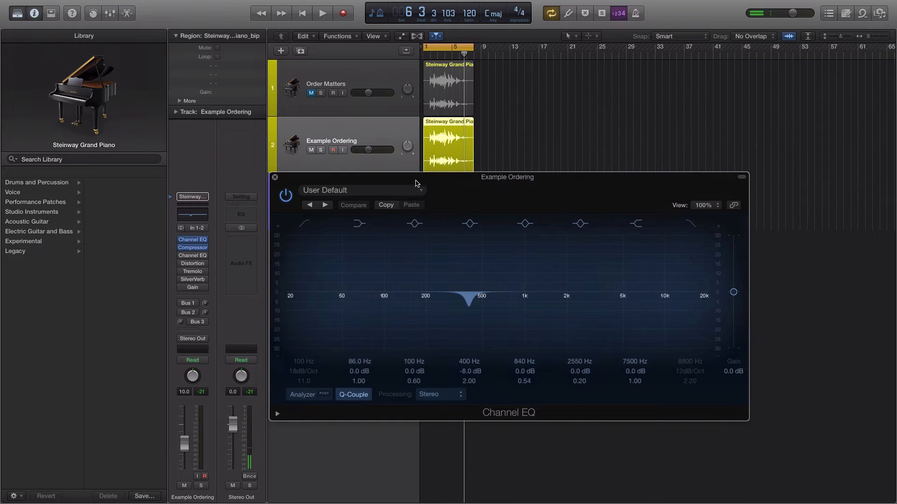
{"action": "left_click", "coordinate": [275, 177]}
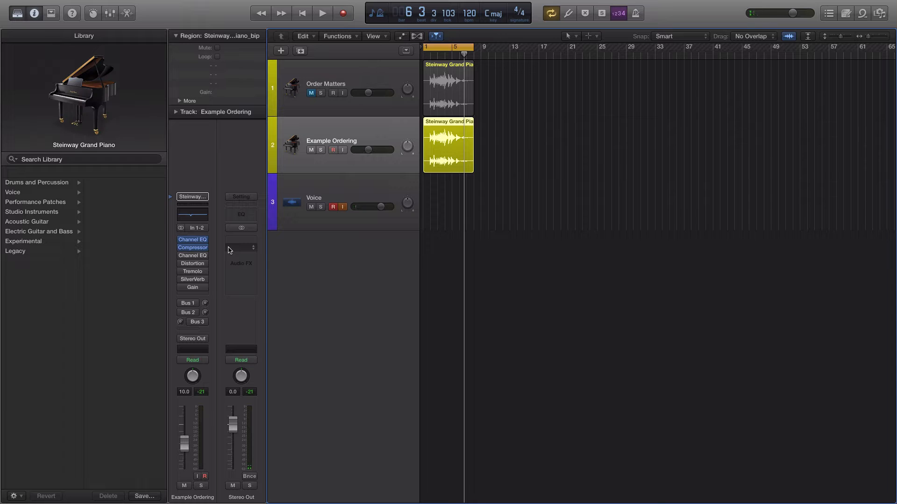
{"action": "left_click", "coordinate": [195, 240]}
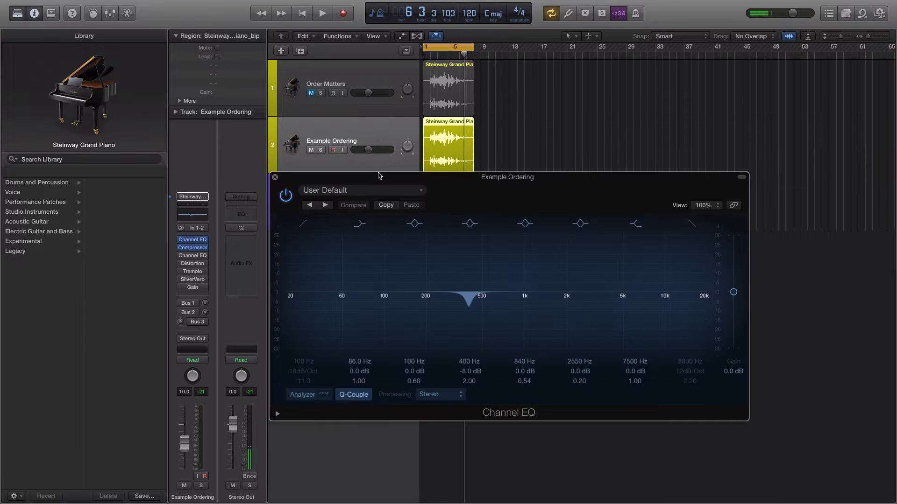
{"action": "left_click_drag", "start_coordinate": [378, 175], "coordinate": [248, 130]}
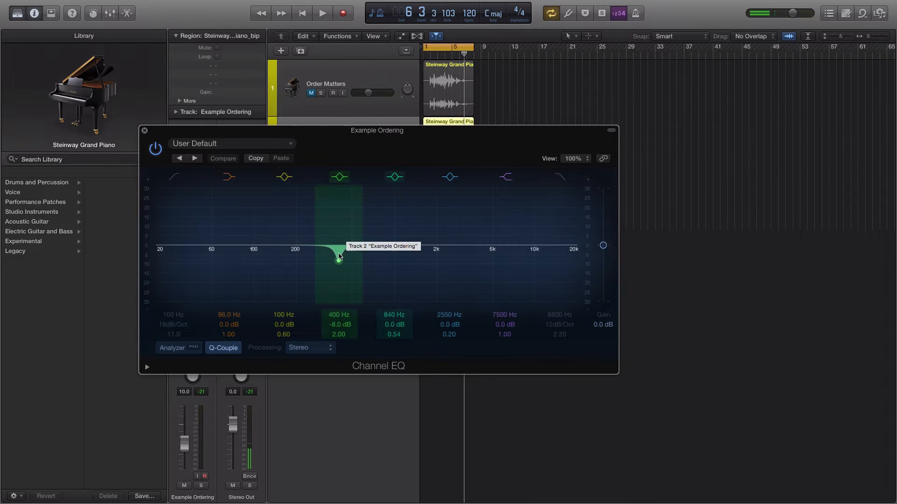
{"action": "left_click_drag", "start_coordinate": [267, 133], "coordinate": [467, 158]}
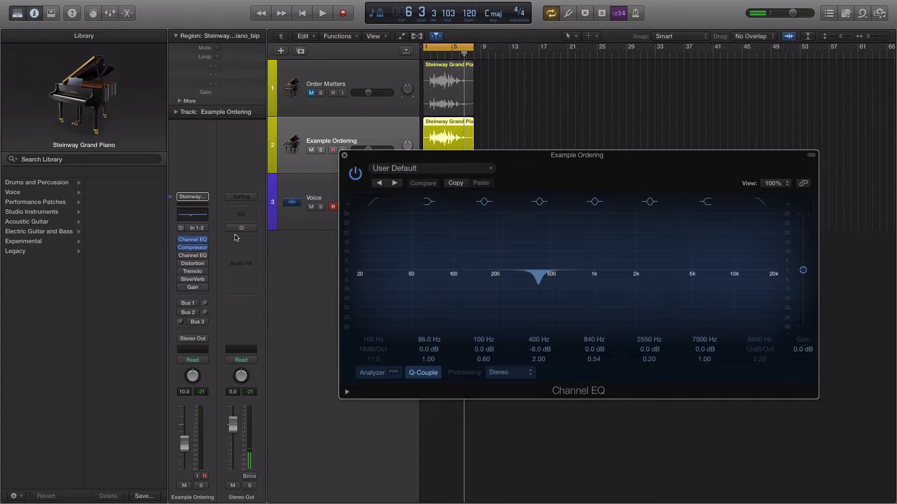
- In the first Channel EQ, set the 840 Hz band to 810 Hz and enable the 100 Hz low cut with a Q of 0.71
{"action": "mouse_move", "coordinate": [206, 251]}
{"action": "left_click", "coordinate": [190, 240]}
{"action": "left_click", "coordinate": [192, 240]}
{"action": "left_click_drag", "start_coordinate": [426, 174], "coordinate": [295, 139]}
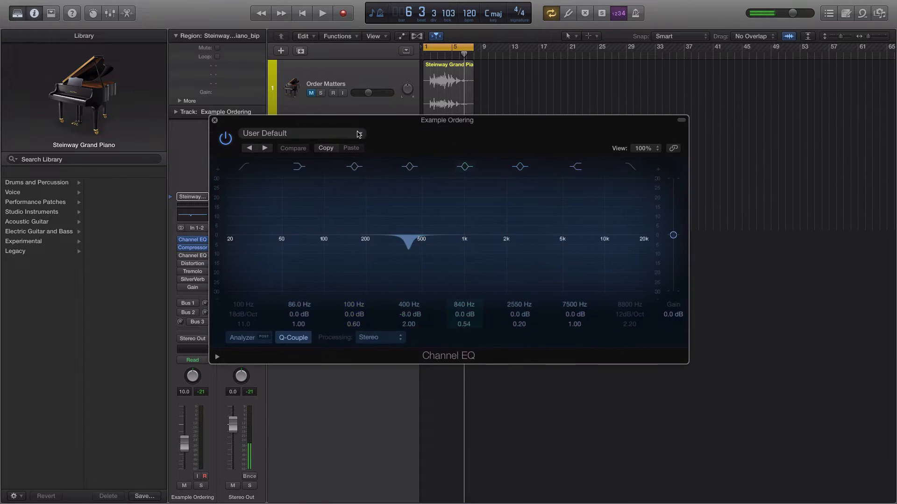
{"action": "mouse_move", "coordinate": [456, 234]}
{"action": "left_mouse_down"}
{"action": "mouse_move", "coordinate": [464, 228]}
{"action": "mouse_move", "coordinate": [461, 235]}
{"action": "left_mouse_up"}
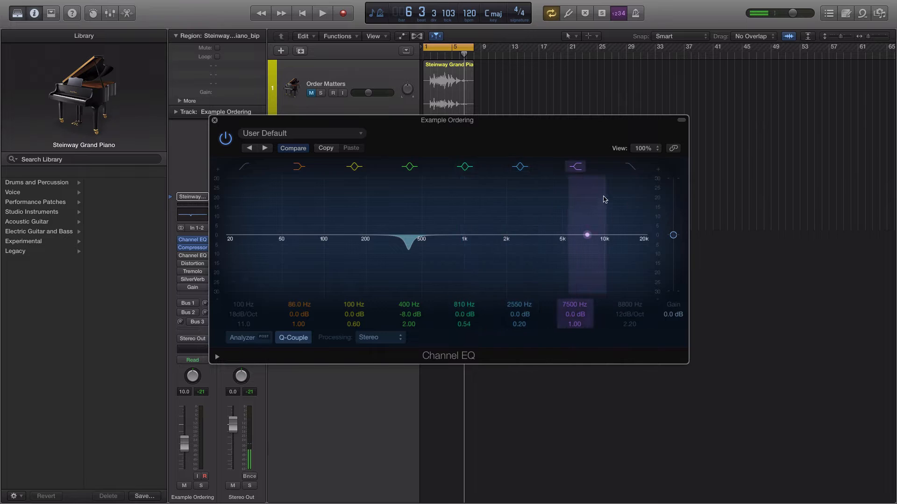
{"action": "left_click", "coordinate": [243, 166]}
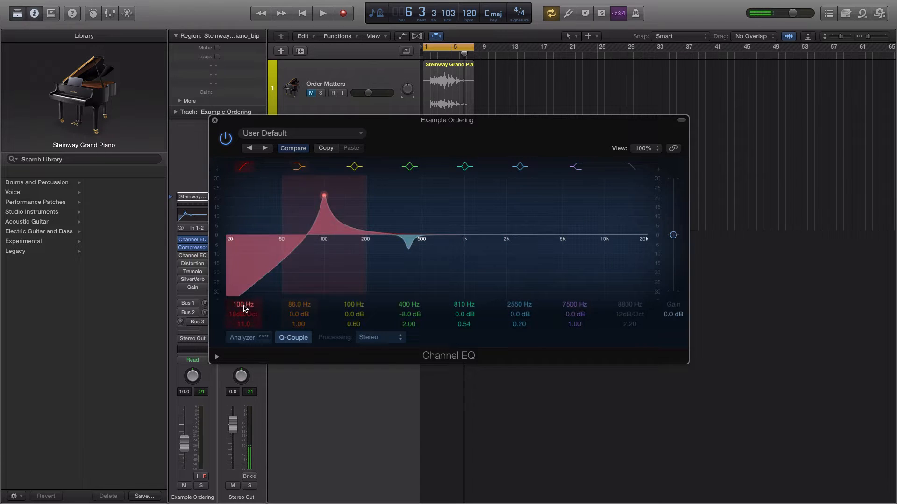
{"action": "left_click_drag", "start_coordinate": [243, 323], "coordinate": [243, 367]}
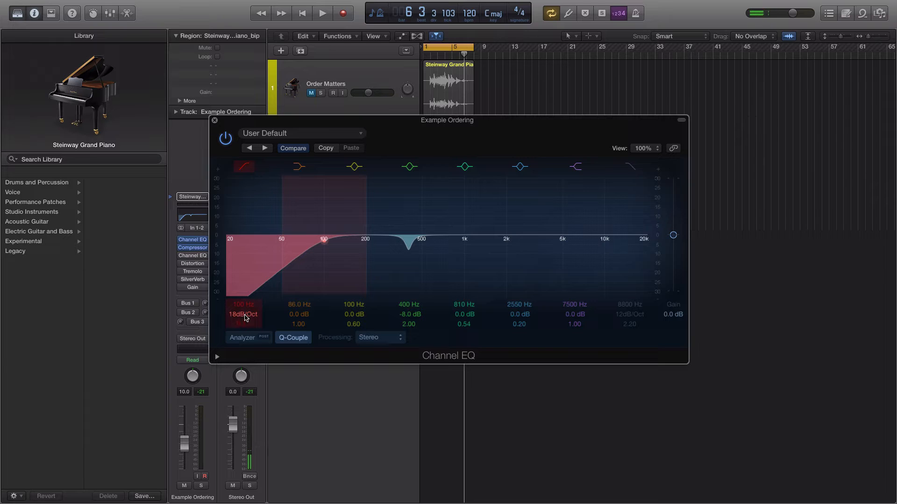
{"action": "left_click_drag", "start_coordinate": [287, 122], "coordinate": [433, 137]}
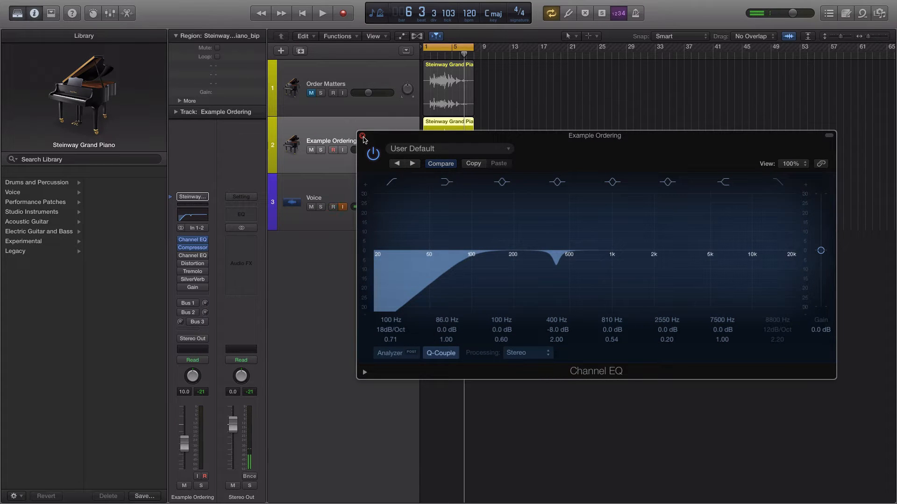
- Open the track's Compressor to view its settings, and close the Channel EQ and Compressor windows
{"action": "left_click", "coordinate": [193, 247]}
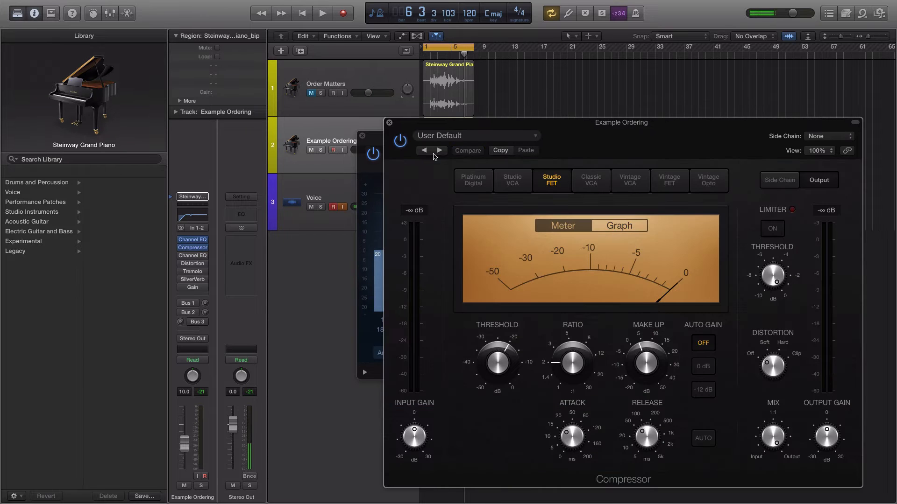
{"action": "left_click_drag", "start_coordinate": [377, 143], "coordinate": [269, 129]}
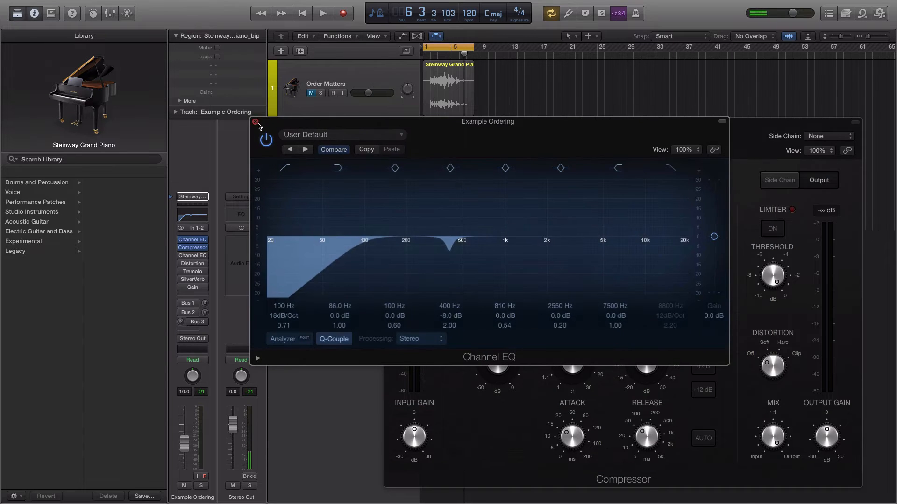
{"action": "left_click", "coordinate": [255, 122]}
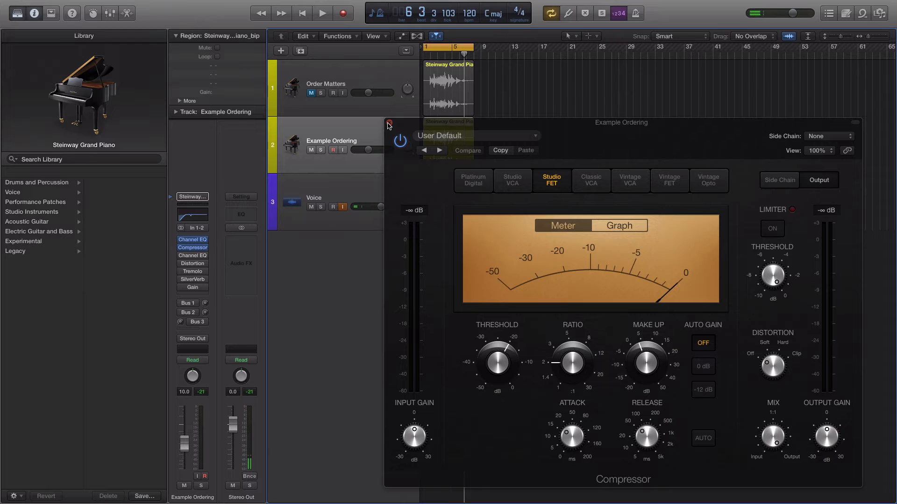
{"action": "left_click_drag", "start_coordinate": [417, 127], "coordinate": [310, 137]}
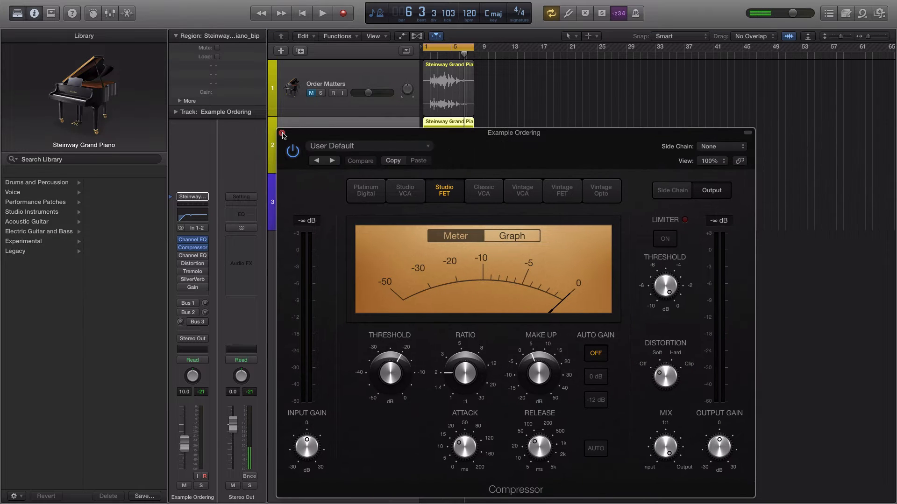
{"action": "left_click", "coordinate": [283, 135]}
- Turn on the second Channel EQ, directly after the Compressor, and open its settings
{"action": "mouse_move", "coordinate": [181, 258]}
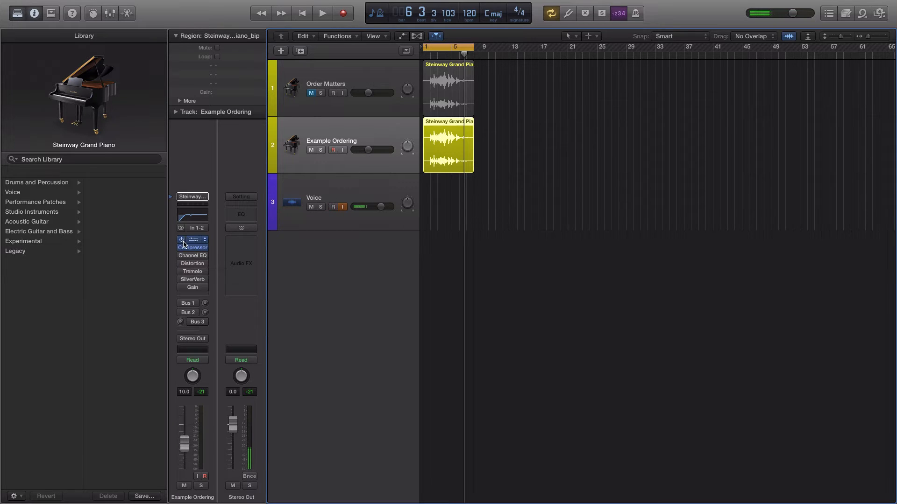
{"action": "left_click_drag", "start_coordinate": [183, 243], "coordinate": [187, 258]}
{"action": "left_click", "coordinate": [194, 257]}
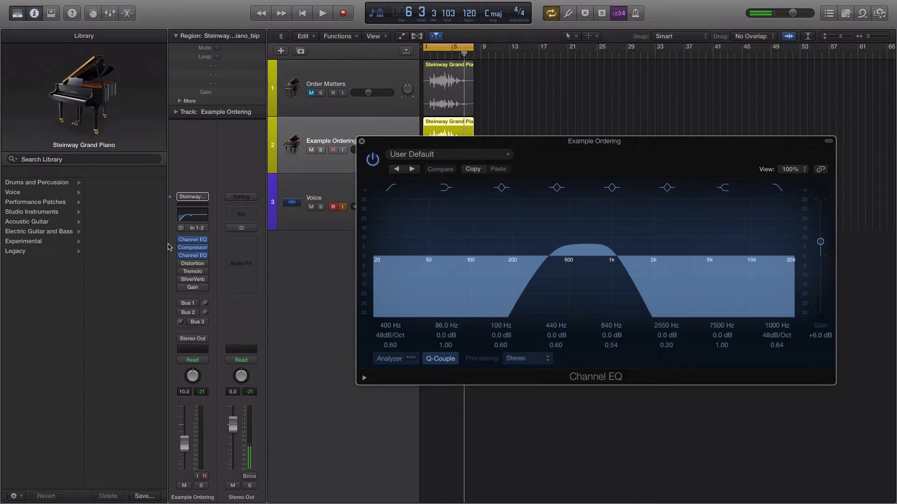
- Compare the first Channel EQ's curve with the second's band-pass curve, and close both EQ windows
{"action": "left_click", "coordinate": [193, 241]}
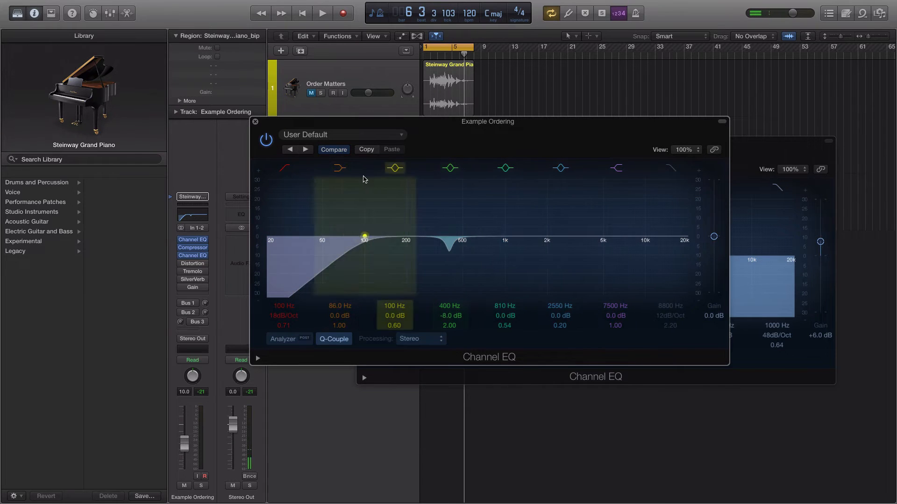
{"action": "left_click_drag", "start_coordinate": [481, 122], "coordinate": [382, 150]}
{"action": "left_click", "coordinate": [204, 126]}
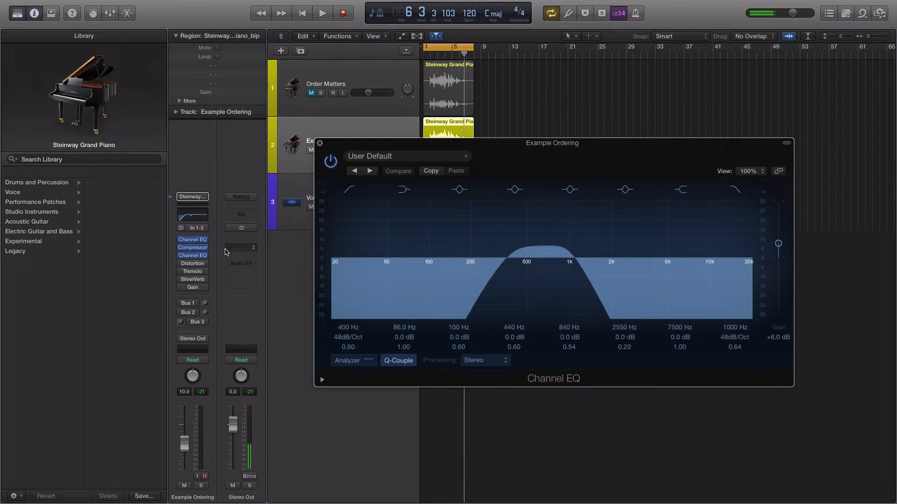
{"action": "mouse_move", "coordinate": [196, 257]}
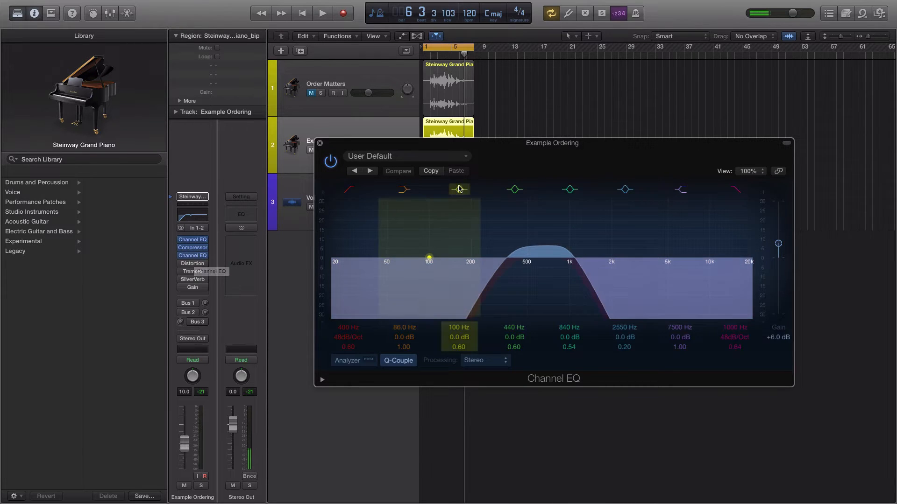
{"action": "mouse_move", "coordinate": [449, 153]}
{"action": "left_mouse_down"}
{"action": "mouse_move", "coordinate": [351, 135]}
{"action": "mouse_move", "coordinate": [446, 163]}
{"action": "left_mouse_up"}
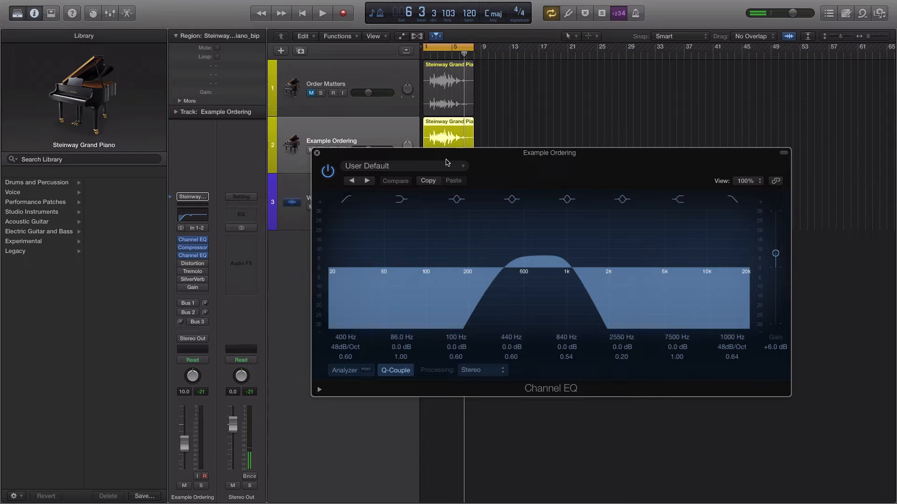
{"action": "left_click_drag", "start_coordinate": [387, 158], "coordinate": [336, 130]}
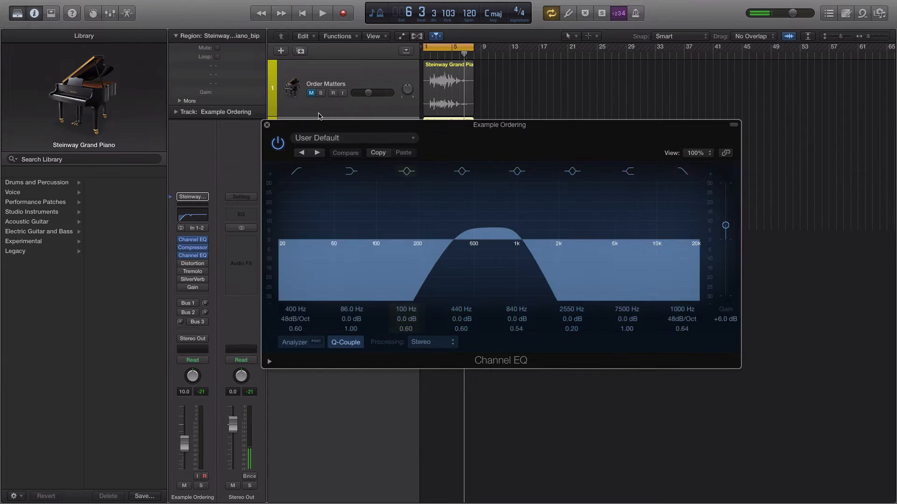
{"action": "left_click", "coordinate": [267, 125]}
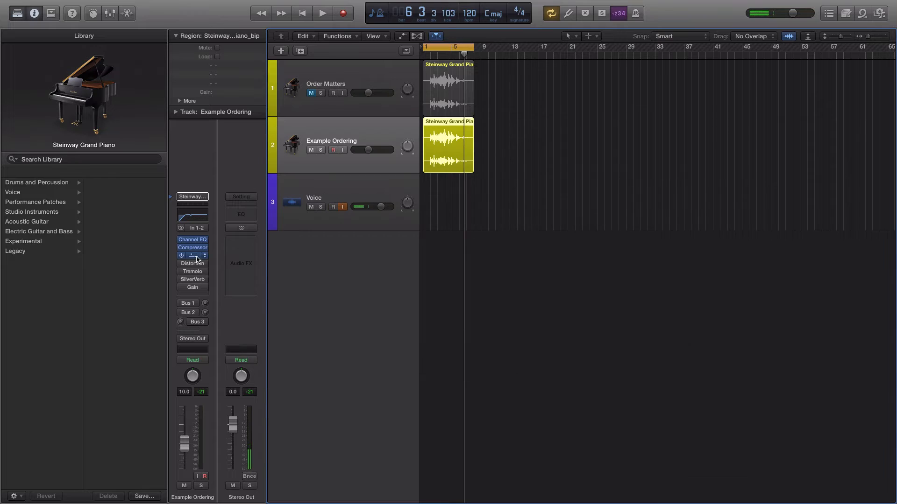
- Play back the Example Ordering track to hear the second Channel EQ's effect, and stop playback
{"action": "key", "text": "space"}
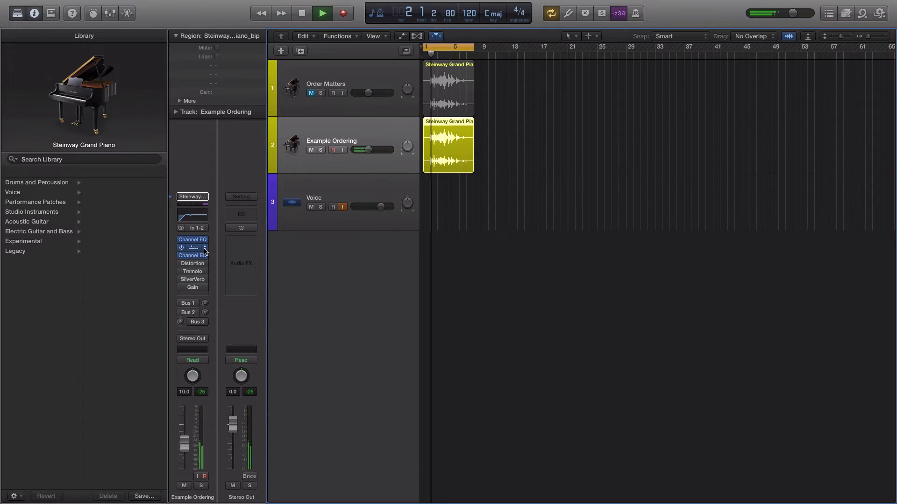
{"action": "mouse_move", "coordinate": [181, 256]}
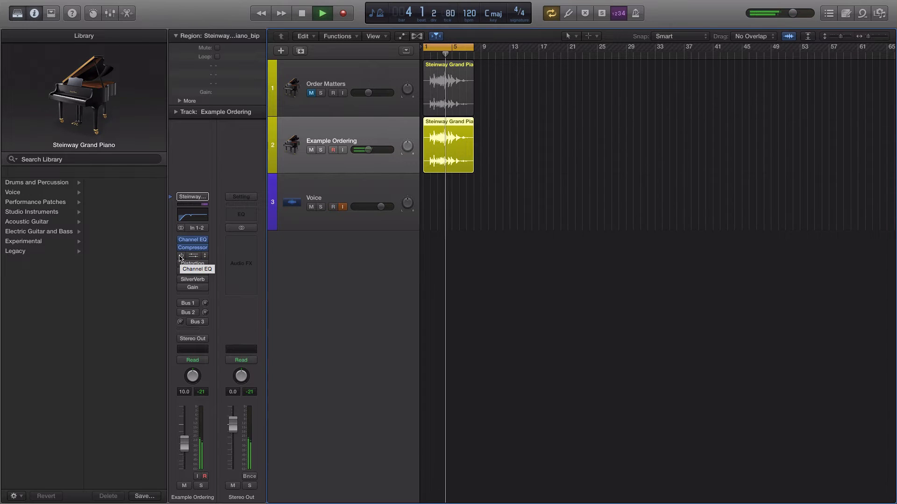
{"action": "key", "text": "space"}
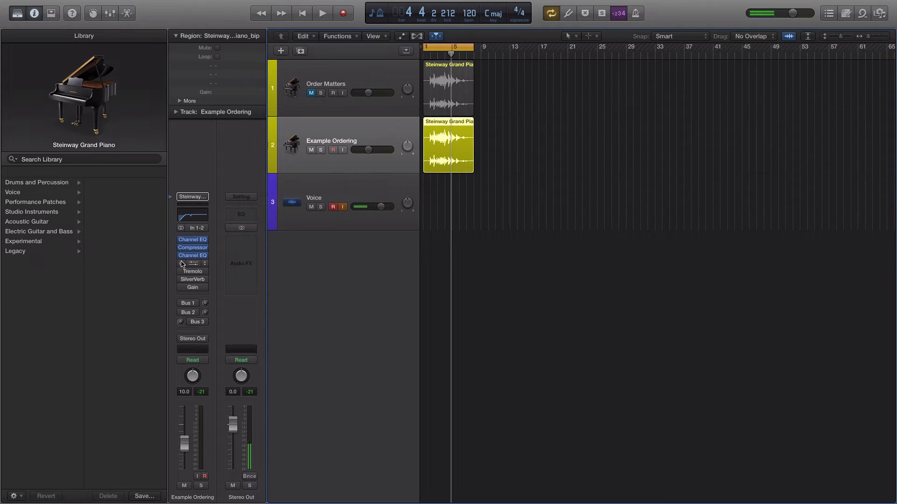
- Toggle the second Channel EQ off and on, review its curve, and turn on the Distortion plug-in after it
{"action": "mouse_move", "coordinate": [236, 274]}
{"action": "left_click", "coordinate": [182, 255]}
{"action": "left_click", "coordinate": [181, 256]}
{"action": "left_click", "coordinate": [181, 264]}
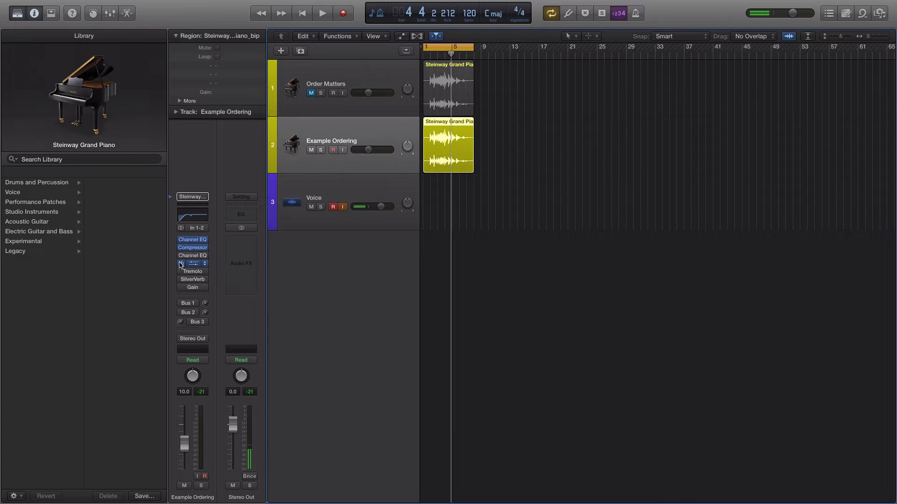
{"action": "left_click", "coordinate": [197, 258]}
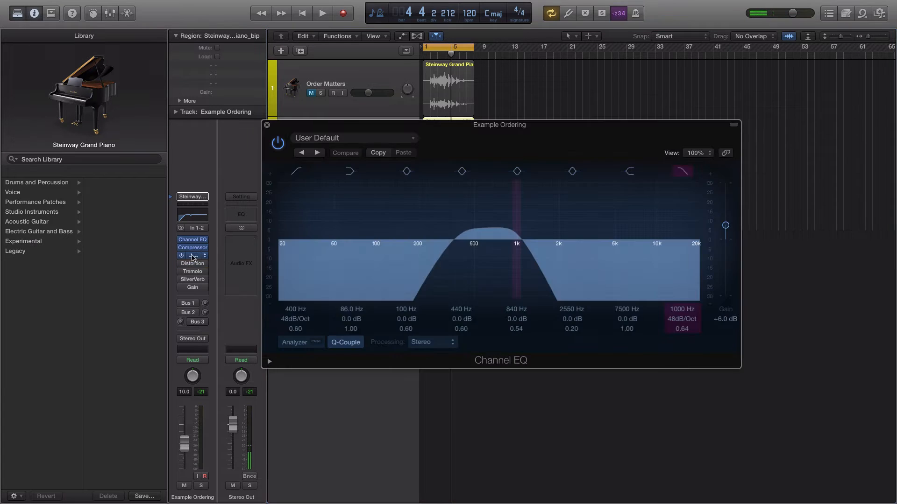
{"action": "left_click", "coordinate": [267, 125]}
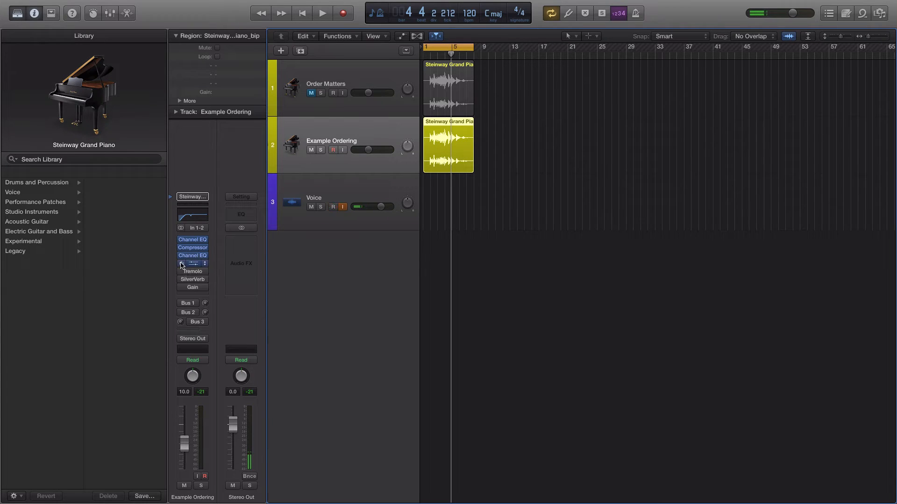
- Play back the Example Ordering track with Distortion on, stop it, and toggle the Distortion bypass
{"action": "key", "text": "space"}
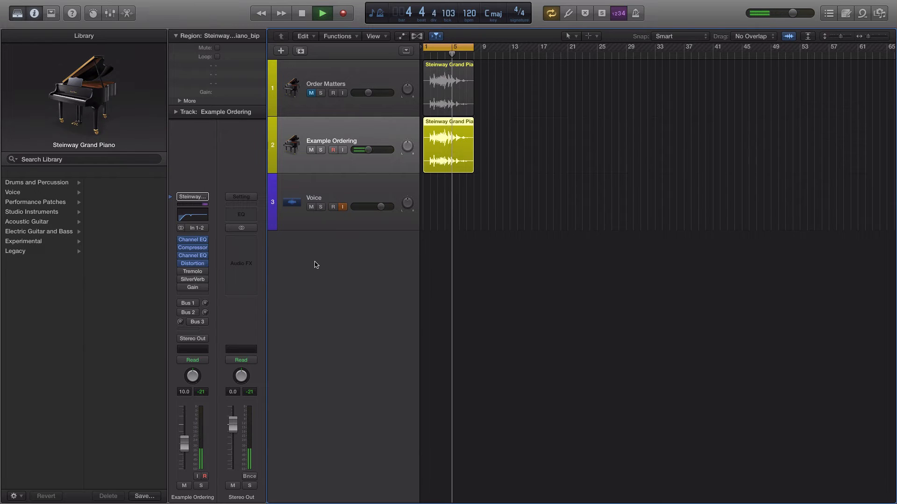
{"action": "key", "text": "space"}
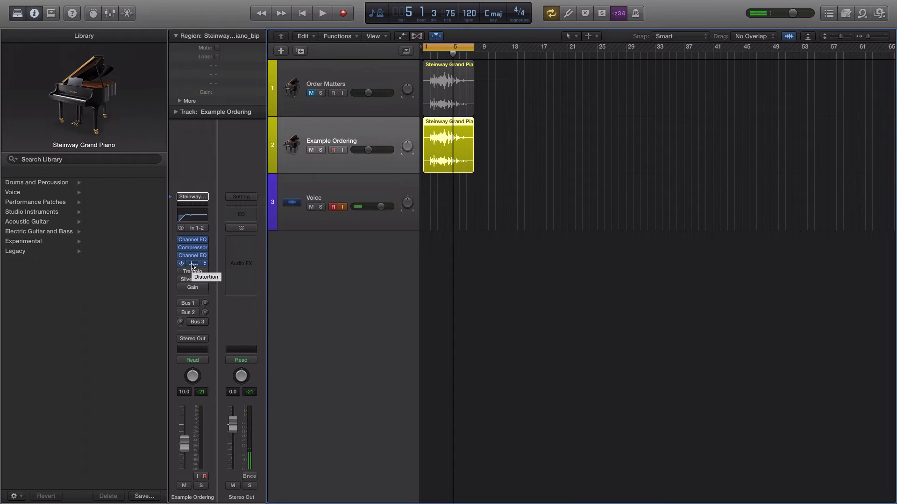
{"action": "left_click", "coordinate": [181, 264]}
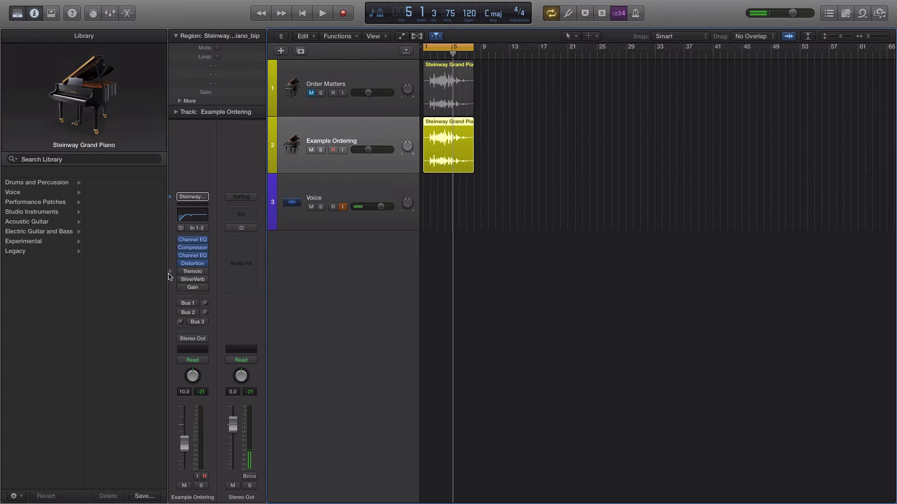
- Turn on Tremolo on the Example Ordering track, review the Order Matters track's SilverVerb and Tremolo order, and reselect Example Ordering
{"action": "mouse_move", "coordinate": [181, 273]}
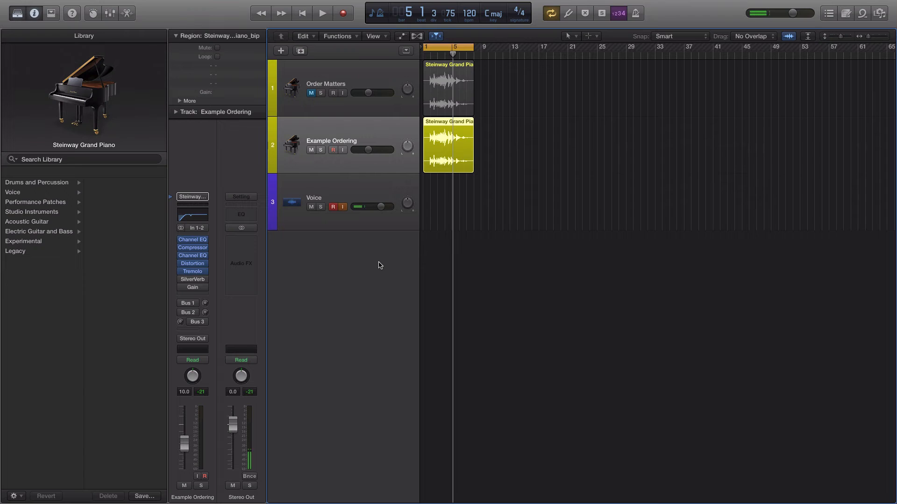
{"action": "left_click", "coordinate": [331, 79]}
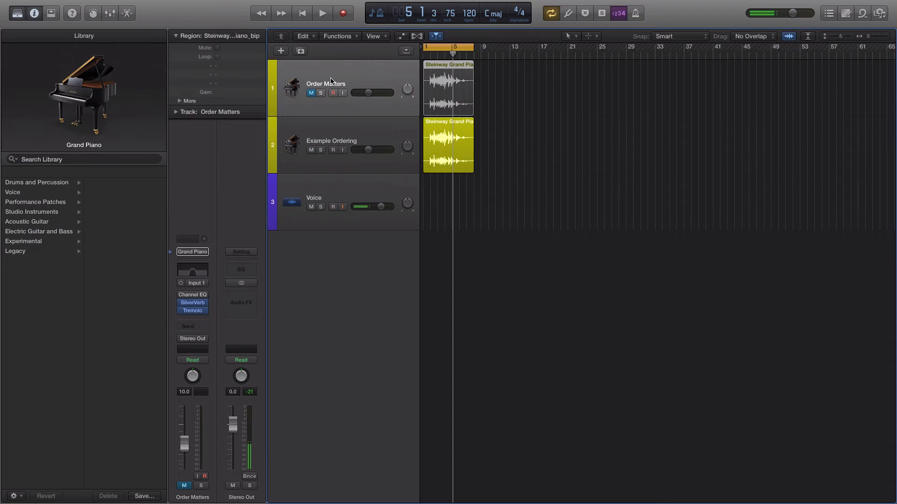
{"action": "mouse_move", "coordinate": [195, 311]}
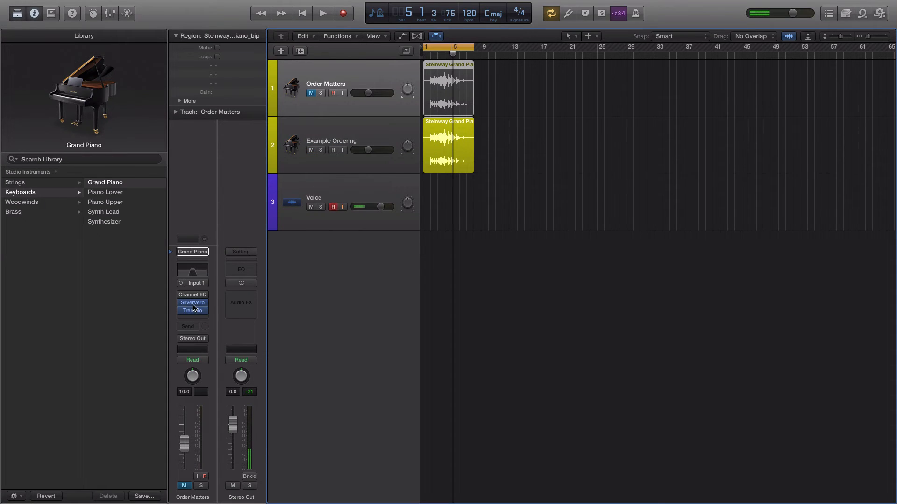
{"action": "left_click", "coordinate": [334, 136]}
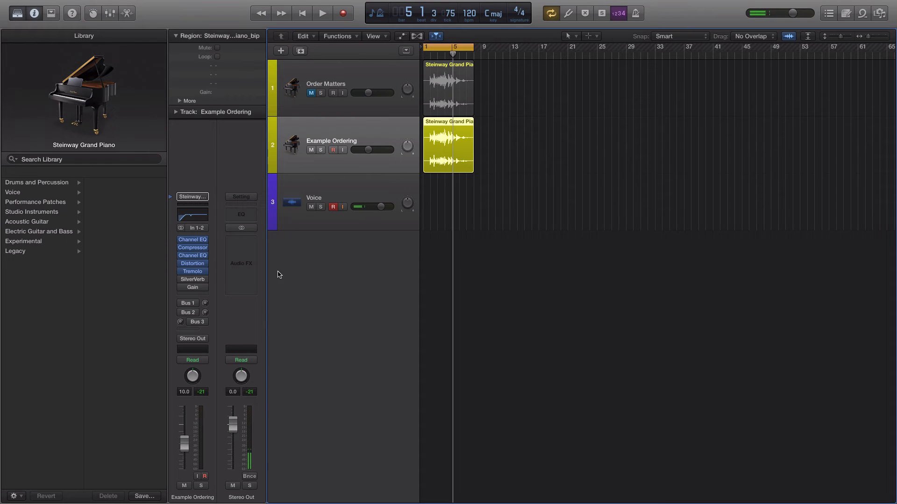
- Play back the Example Ordering track with Tremolo on, stop playback, and turn Tremolo off
{"action": "mouse_move", "coordinate": [206, 271]}
{"action": "key", "text": "space"}
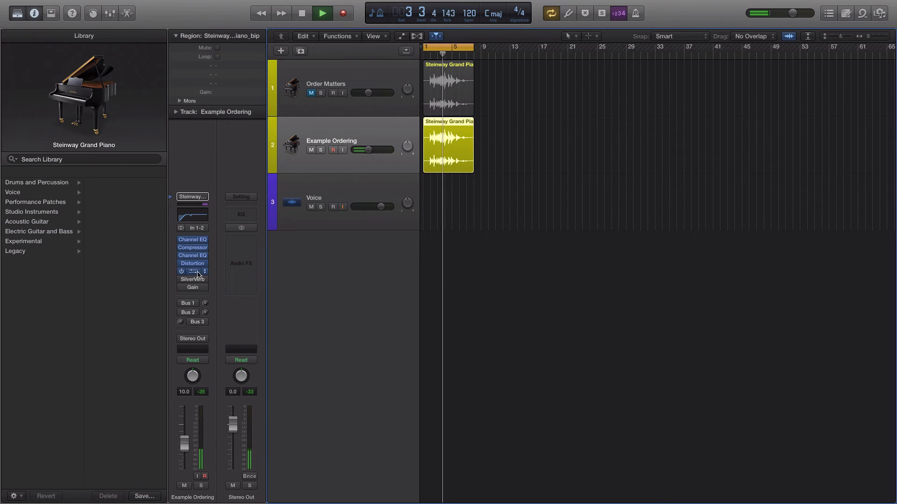
{"action": "key", "text": "space"}
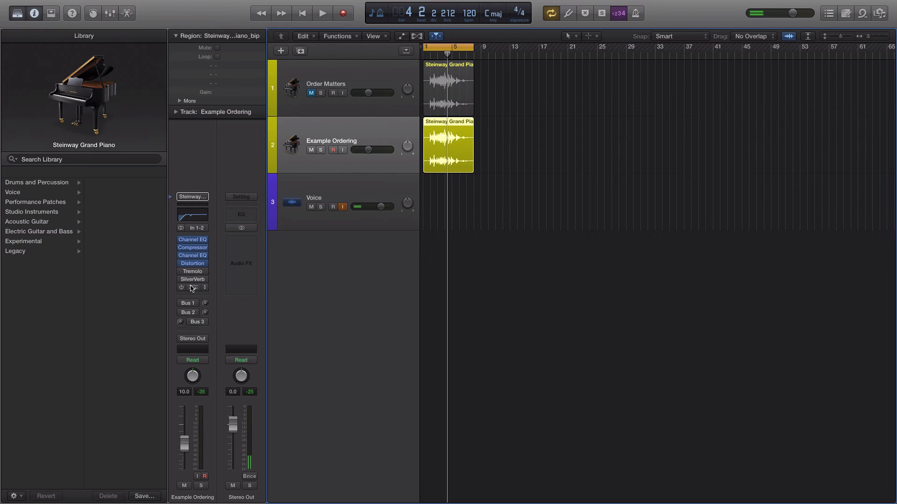
- Turn on SilverVerb on the Example Ordering track and toggle it off and on during playback
{"action": "left_click", "coordinate": [183, 279]}
{"action": "mouse_move", "coordinate": [194, 282]}
{"action": "mouse_move", "coordinate": [196, 264]}
{"action": "key", "text": "space"}
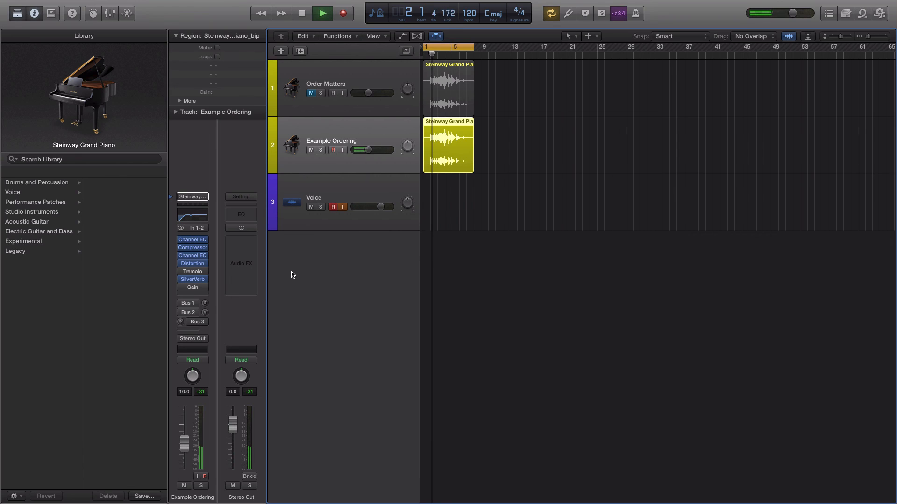
{"action": "left_click", "coordinate": [180, 278]}
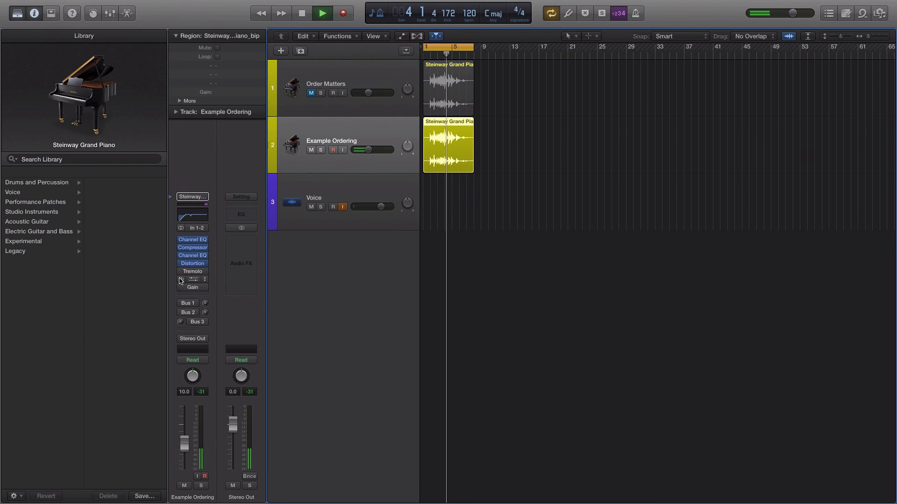
{"action": "left_click", "coordinate": [180, 279]}
- Set SilverVerb's Wet output to 64% during playback, stop playback, and close the plug-in window
{"action": "left_click", "coordinate": [192, 279]}
{"action": "left_click_drag", "start_coordinate": [359, 154], "coordinate": [359, 132]}
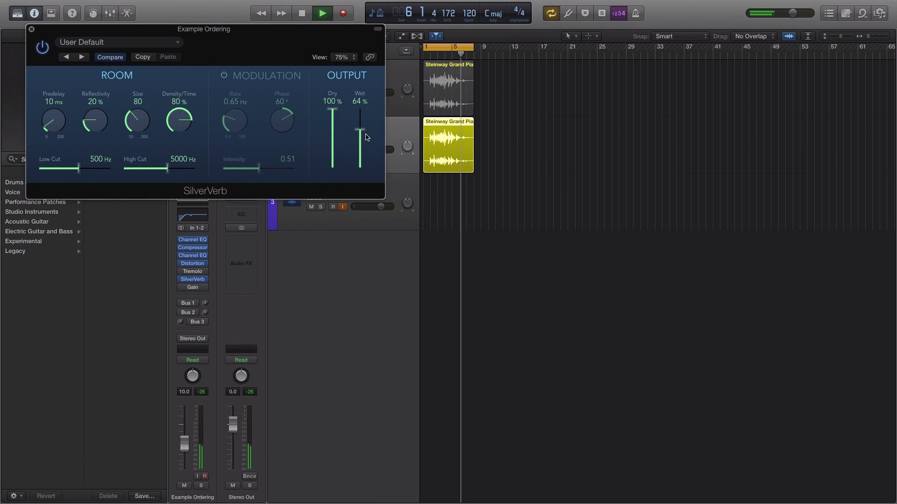
{"action": "key", "text": "space"}
{"action": "left_click", "coordinate": [32, 30]}
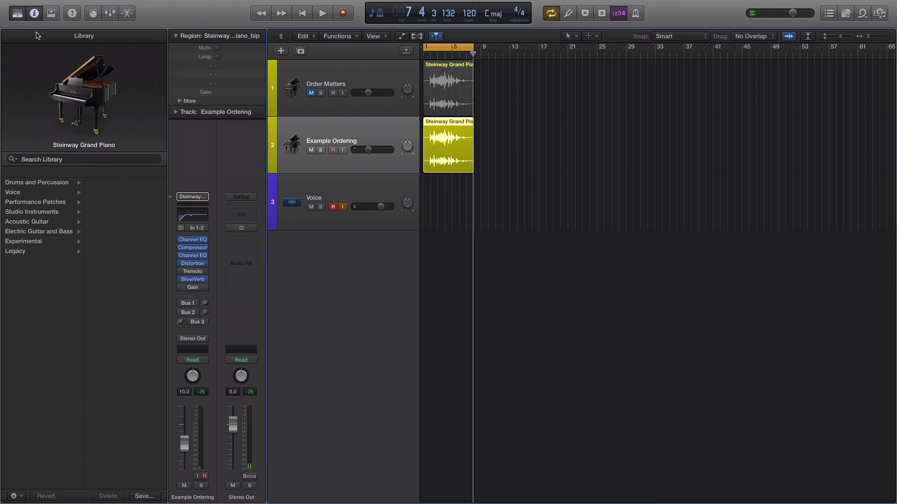